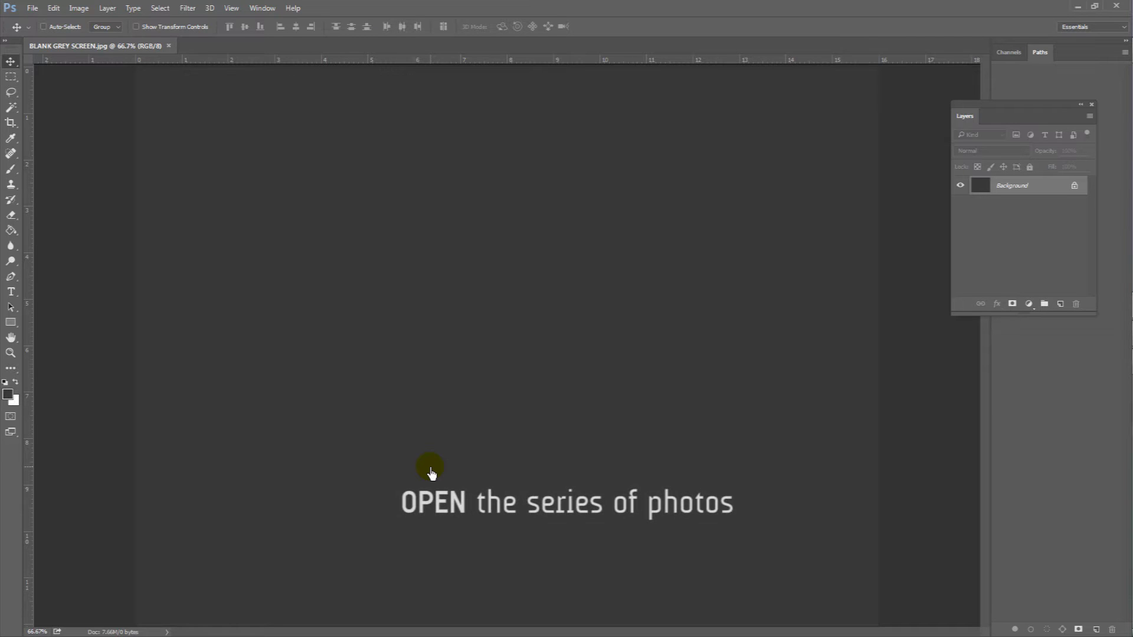
Step: Open the five photos IMG_2737.psd through IMG_2741.psd together
{"action": "left_click", "coordinate": [32, 10]}
{"action": "left_click", "coordinate": [43, 22]}
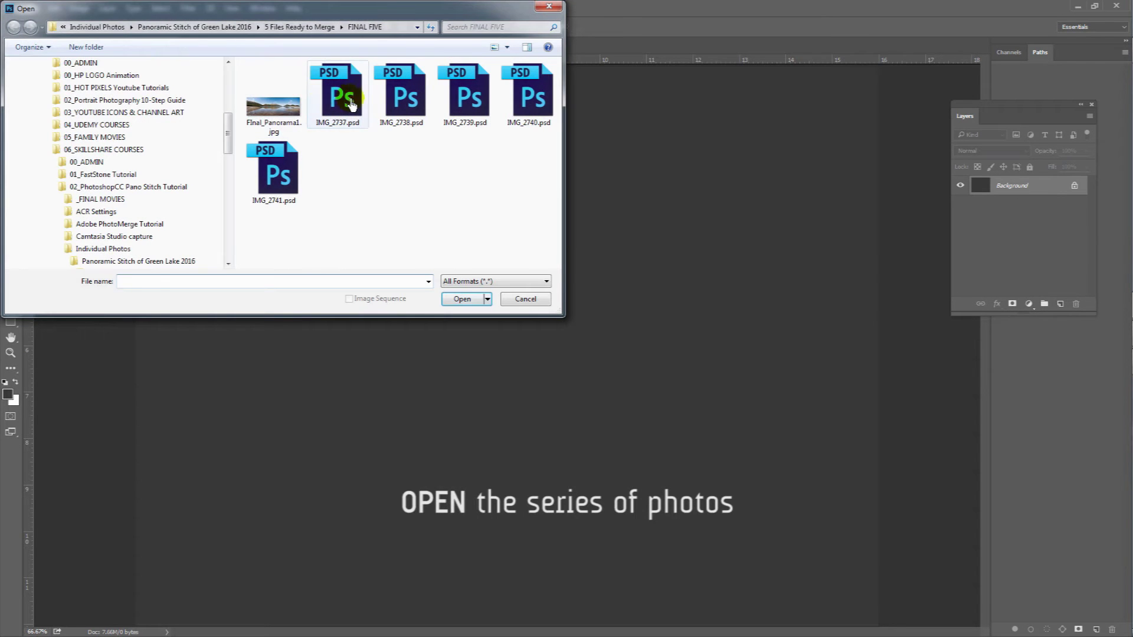
{"action": "left_click", "coordinate": [336, 95]}
{"action": "left_click", "coordinate": [292, 192], "text": "shift"}
{"action": "left_click", "coordinate": [462, 298]}
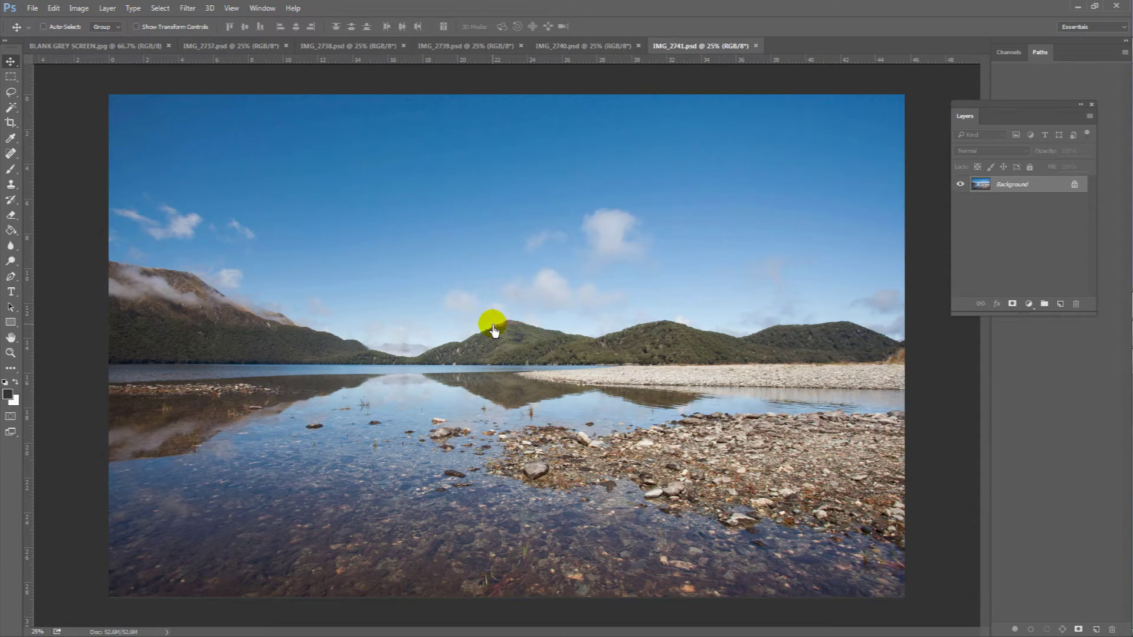
Step: Close the blank grey document and view each of the IMG_2737–IMG_2741 tabs in turn
{"action": "left_click", "coordinate": [168, 45]}
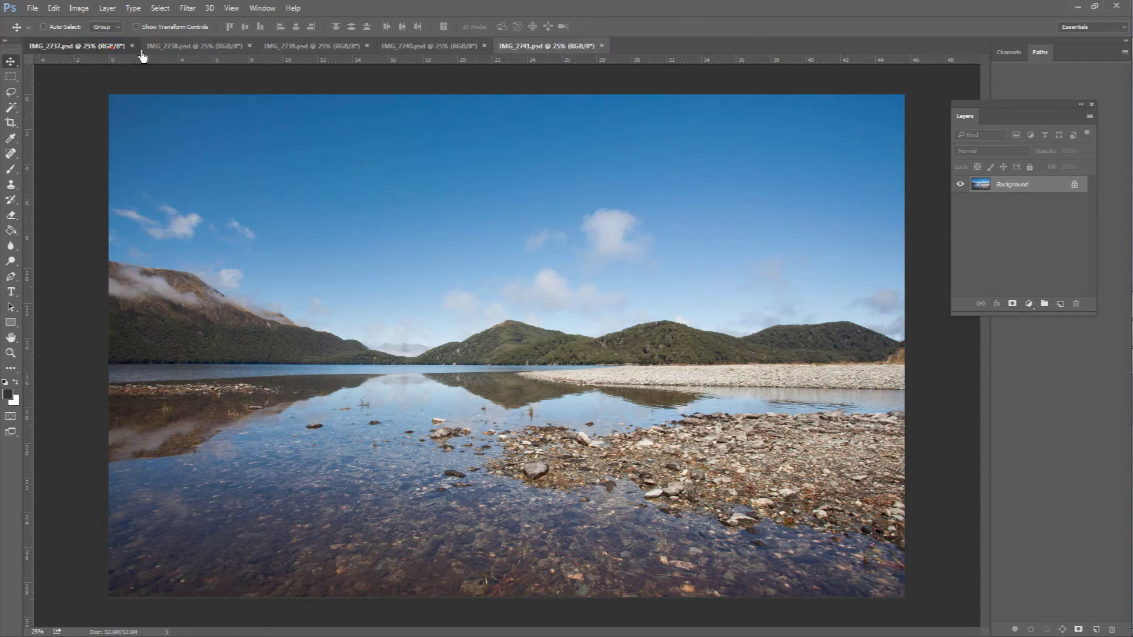
{"action": "left_click", "coordinate": [65, 45]}
{"action": "left_click", "coordinate": [195, 46]}
{"action": "left_click", "coordinate": [315, 47]}
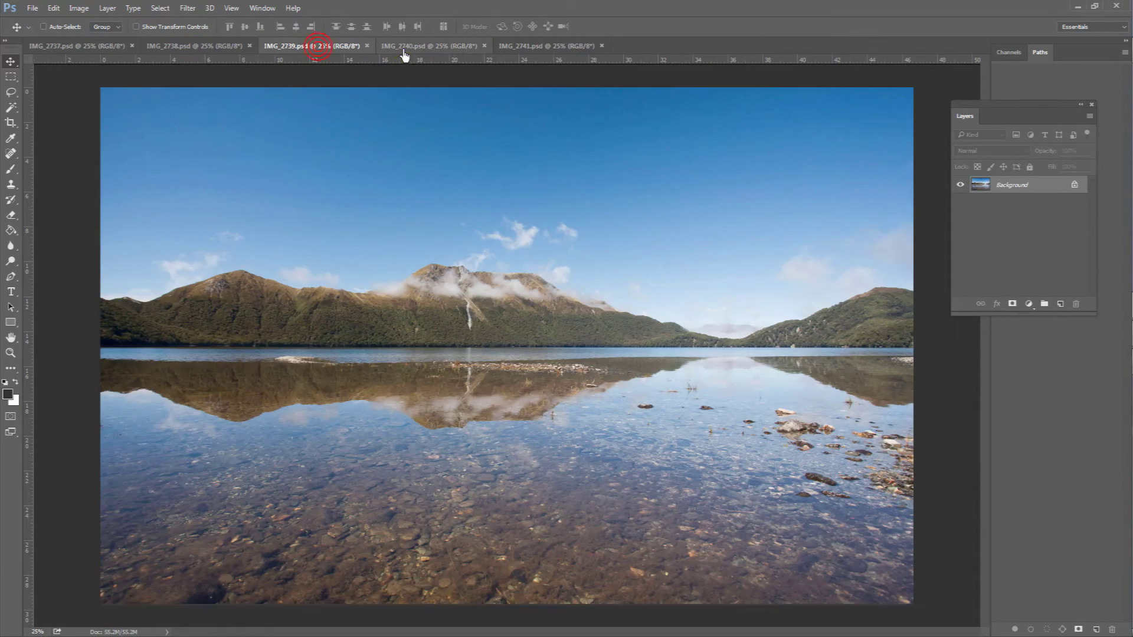
{"action": "left_click", "coordinate": [407, 46]}
{"action": "left_click", "coordinate": [549, 46]}
{"action": "left_click_drag", "start_coordinate": [405, 158], "coordinate": [342, 181]}
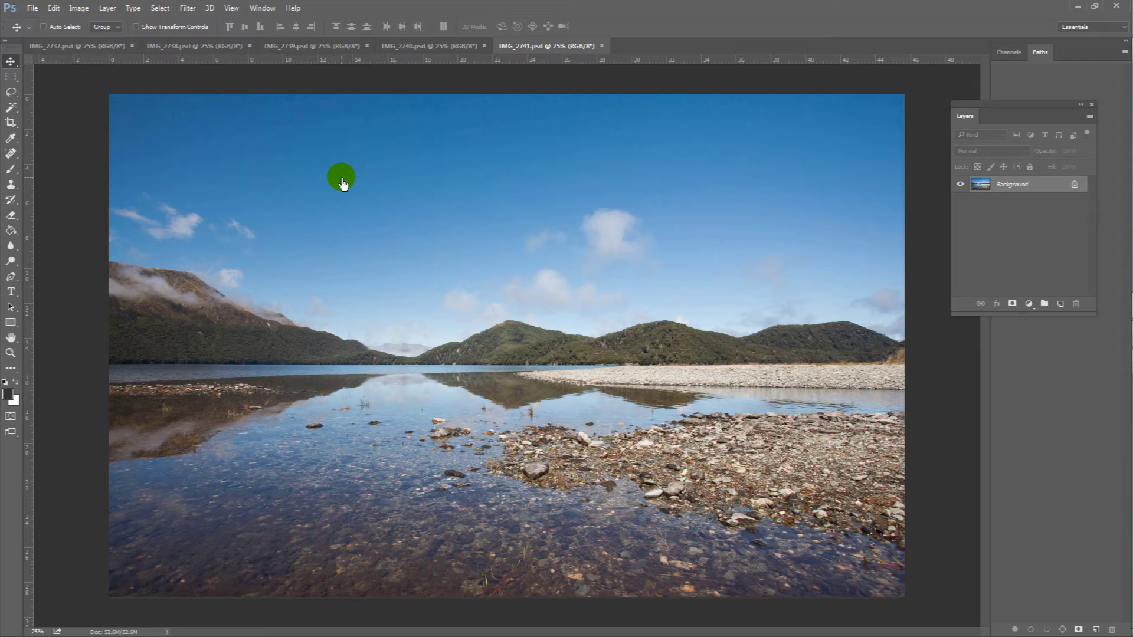
Step: Launch Photomerge, add the five open photos as sources, and choose the Cylindrical layout
{"action": "left_click", "coordinate": [31, 9]}
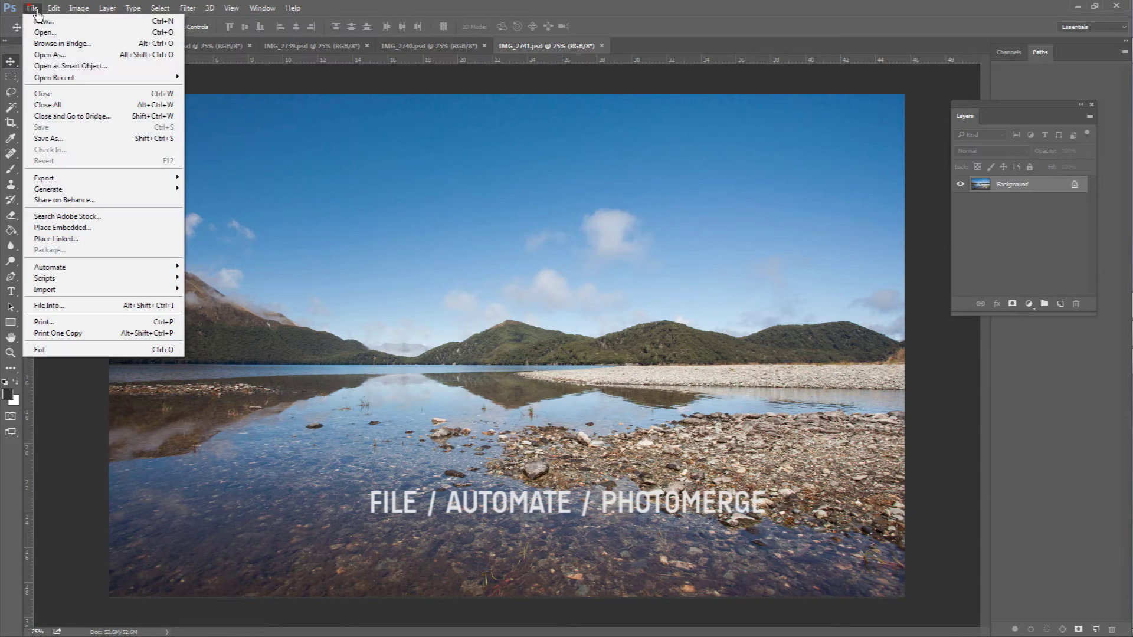
{"action": "mouse_move", "coordinate": [114, 267]}
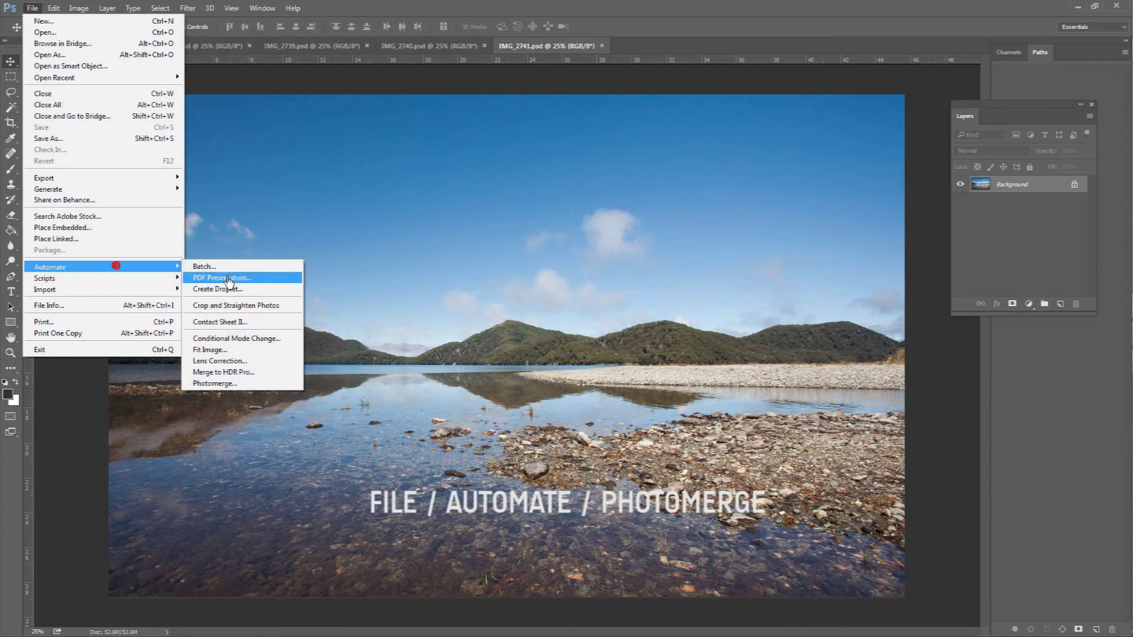
{"action": "left_click", "coordinate": [229, 384]}
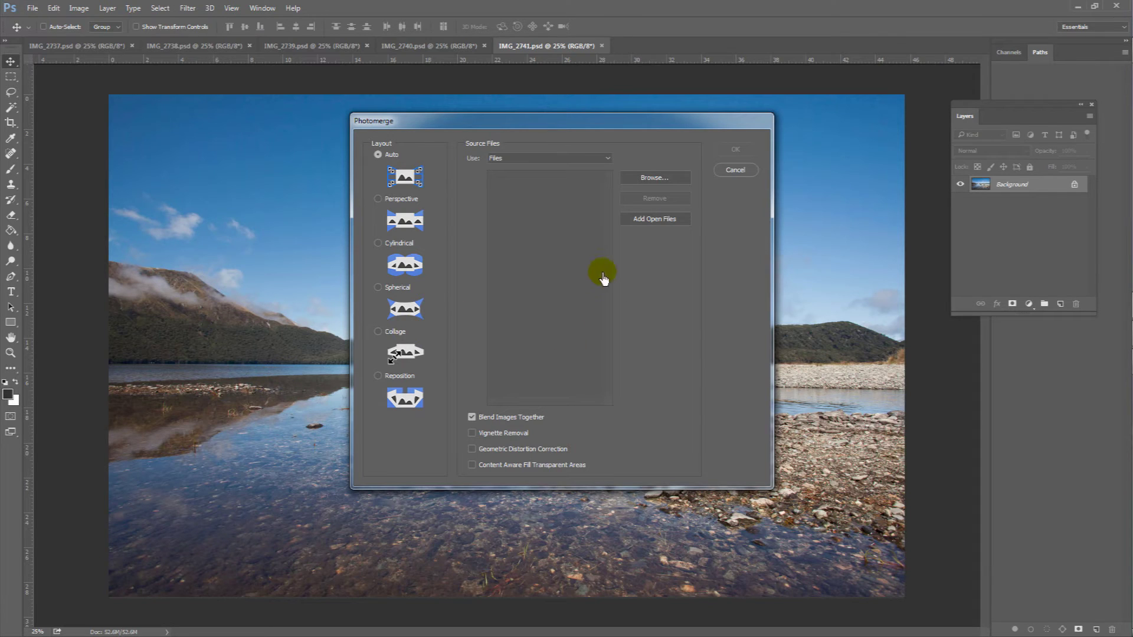
{"action": "left_click", "coordinate": [655, 227]}
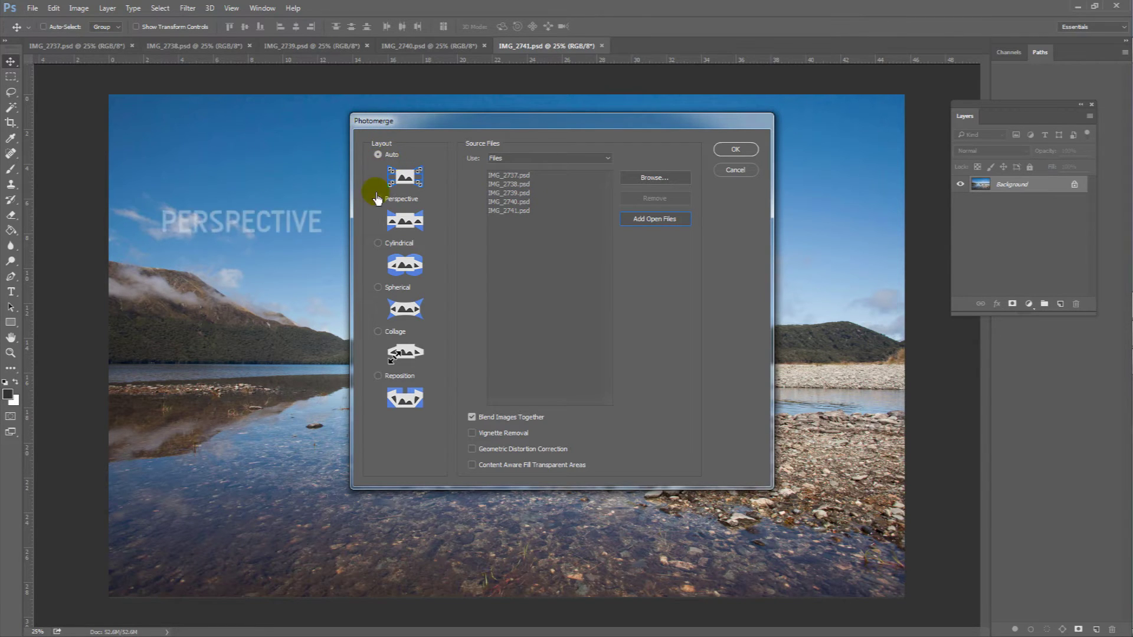
{"action": "left_click", "coordinate": [401, 220]}
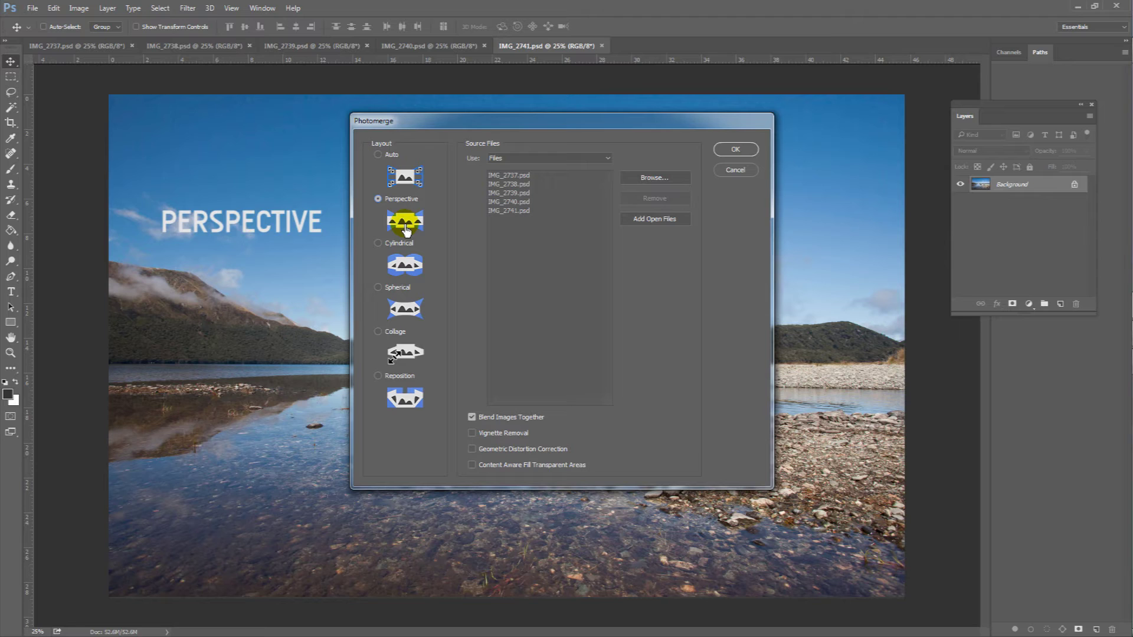
{"action": "left_click", "coordinate": [379, 245]}
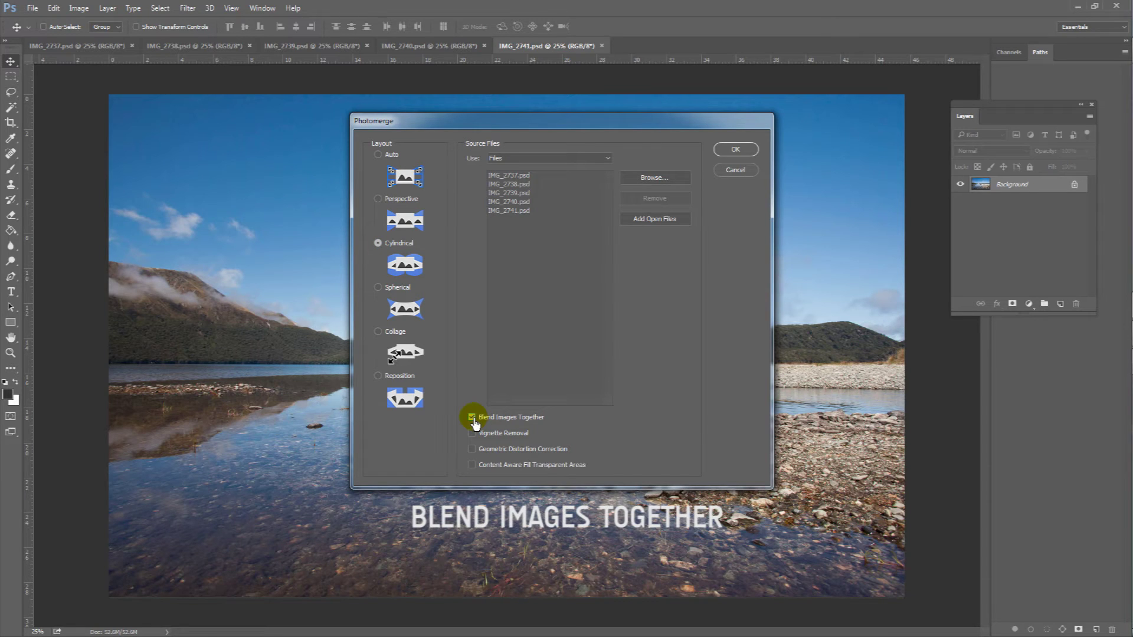
Step: Enable Vignette Removal, Geometric Distortion Correction and Content Aware Fill Transparent Areas, then run the merge
{"action": "left_click", "coordinate": [472, 433]}
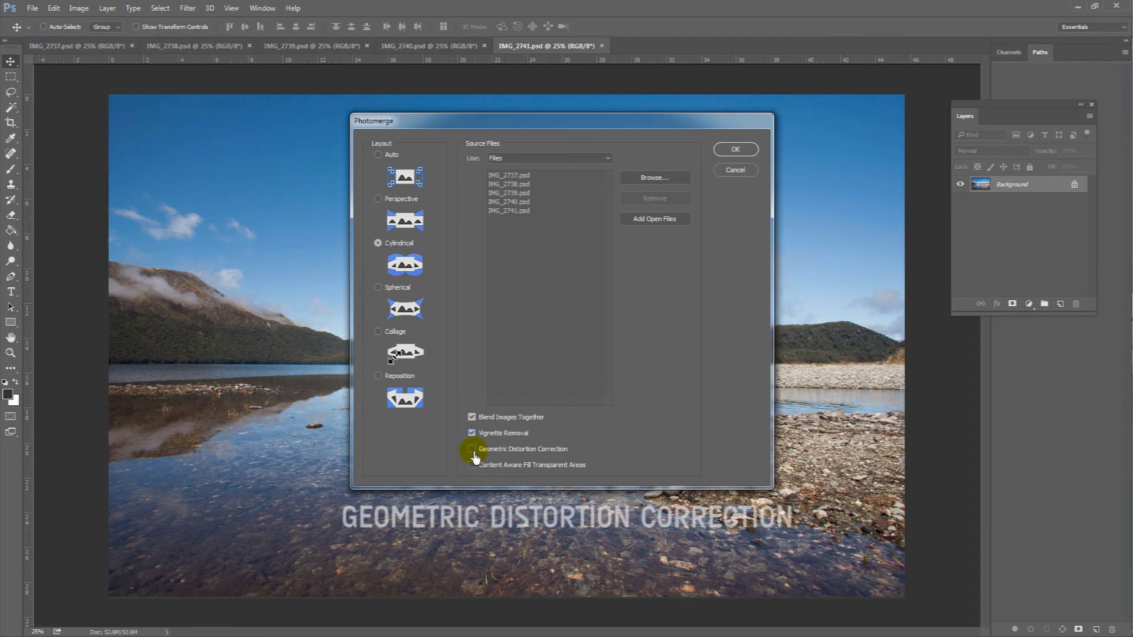
{"action": "left_click", "coordinate": [473, 453]}
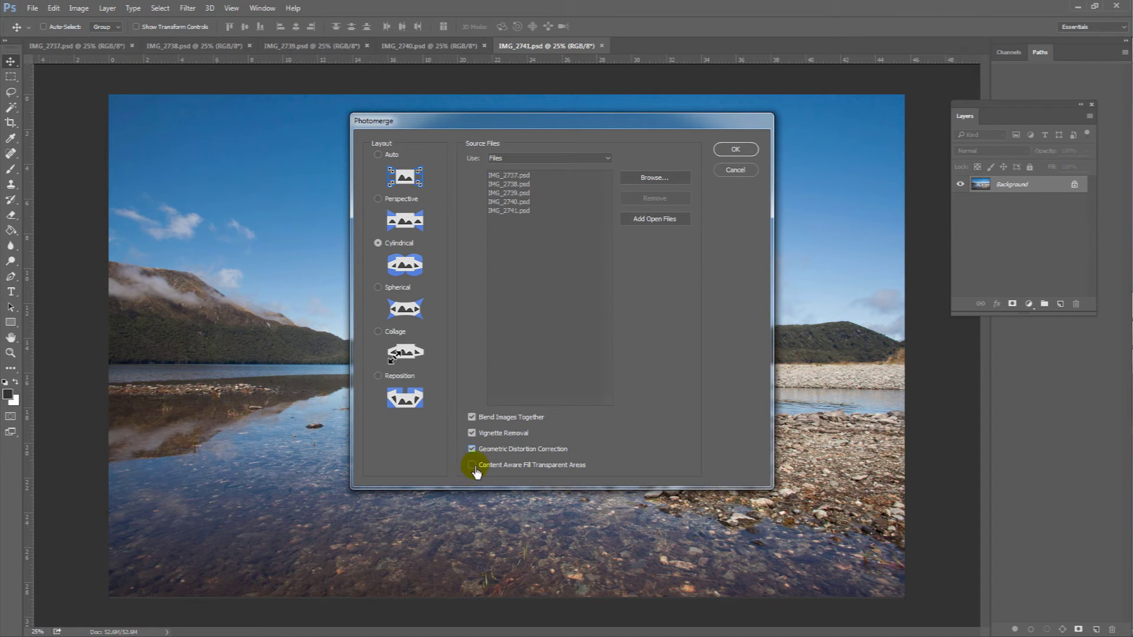
{"action": "left_click", "coordinate": [474, 469]}
{"action": "left_click", "coordinate": [734, 150]}
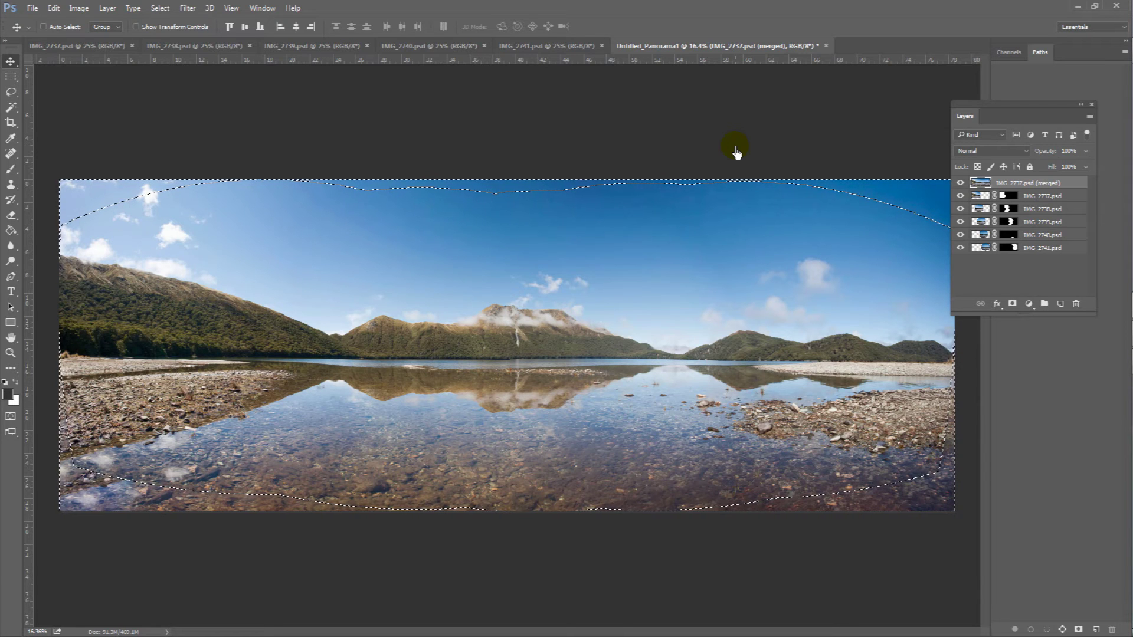
Step: Toggle the merged filled layer off and on twice to compare edges, then deselect
{"action": "mouse_move", "coordinate": [407, 165]}
{"action": "left_mouse_down"}
{"action": "mouse_move", "coordinate": [361, 190]}
{"action": "mouse_move", "coordinate": [607, 185]}
{"action": "mouse_move", "coordinate": [935, 201]}
{"action": "mouse_move", "coordinate": [872, 470]}
{"action": "left_mouse_up"}
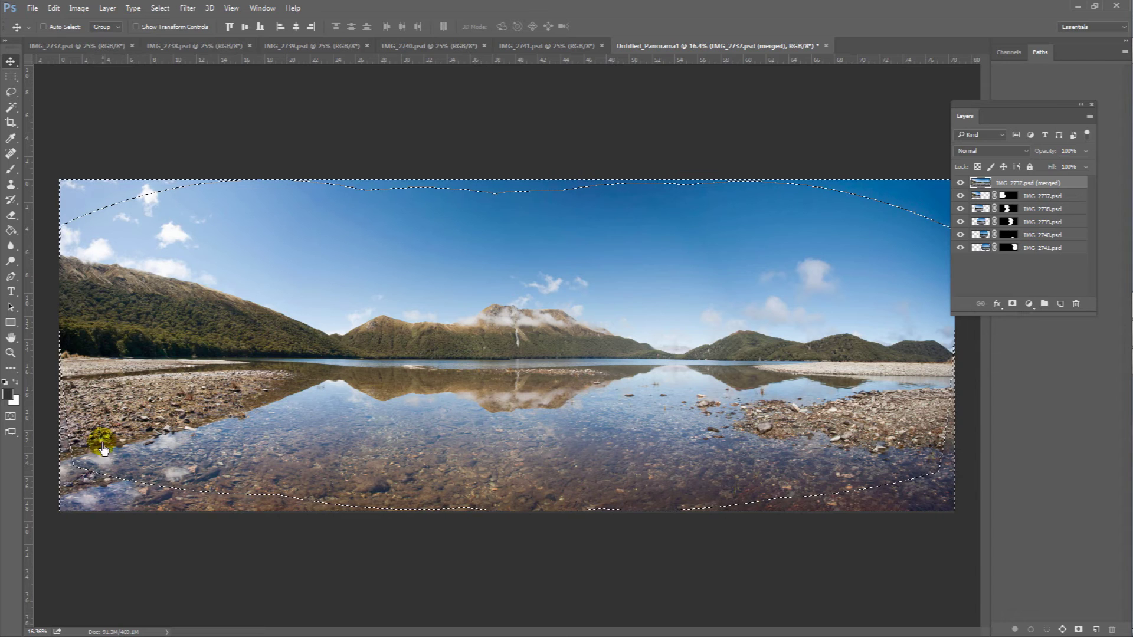
{"action": "left_click_drag", "start_coordinate": [263, 150], "coordinate": [499, 201]}
{"action": "mouse_move", "coordinate": [640, 191]}
{"action": "left_mouse_down"}
{"action": "mouse_move", "coordinate": [855, 193]}
{"action": "mouse_move", "coordinate": [566, 220]}
{"action": "mouse_move", "coordinate": [440, 182]}
{"action": "mouse_move", "coordinate": [920, 192]}
{"action": "mouse_move", "coordinate": [961, 178]}
{"action": "left_mouse_up"}
{"action": "left_click", "coordinate": [960, 183]}
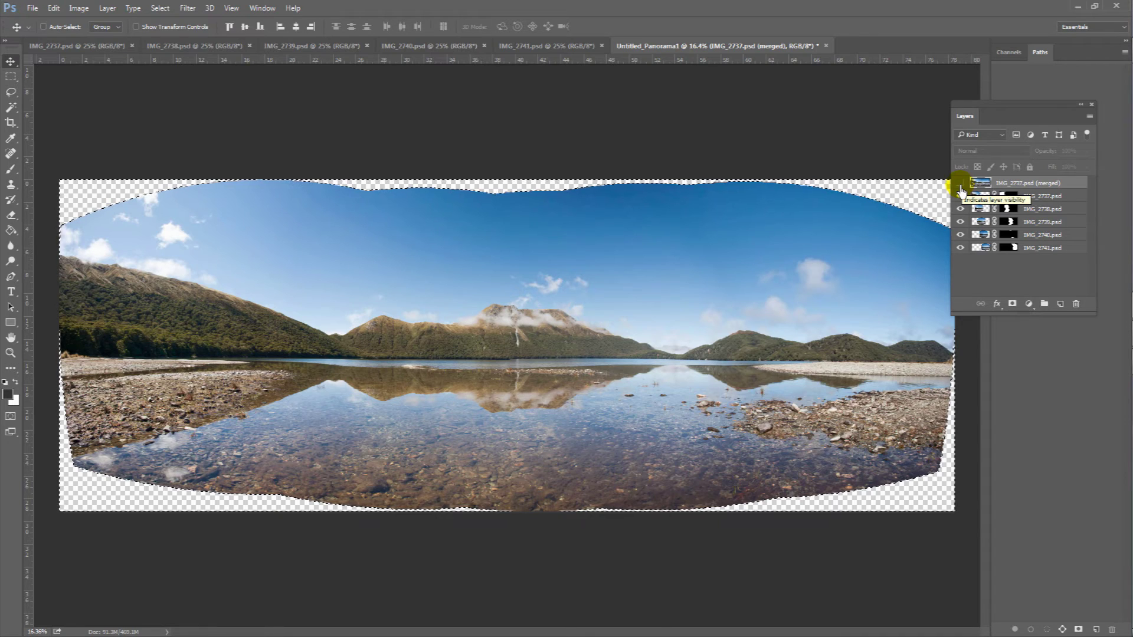
{"action": "left_click", "coordinate": [960, 183]}
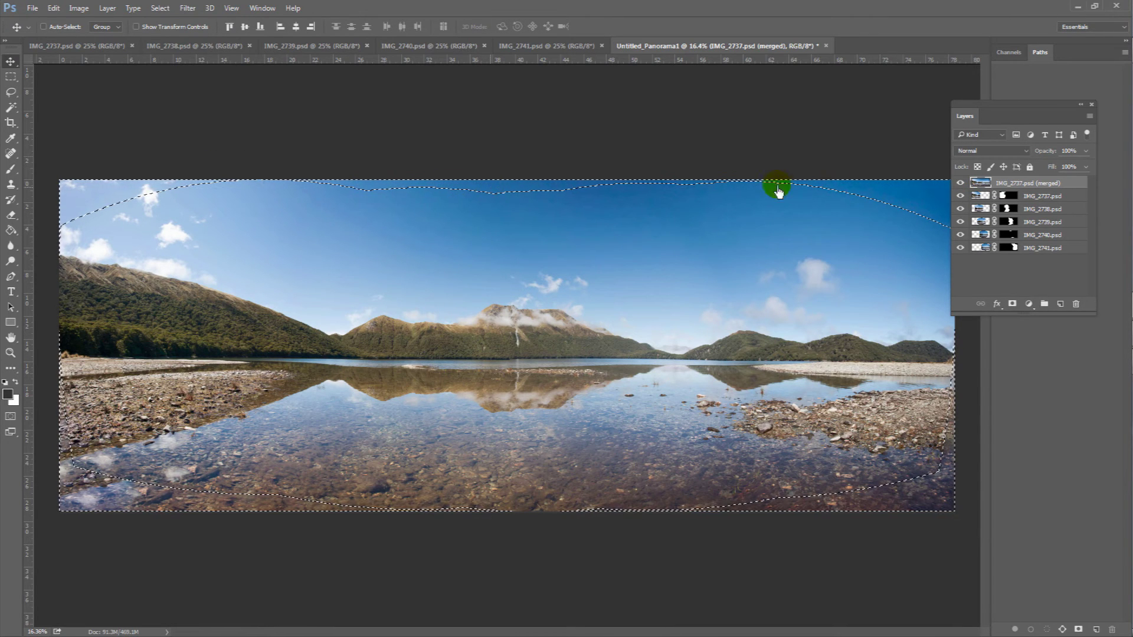
{"action": "left_click", "coordinate": [960, 184]}
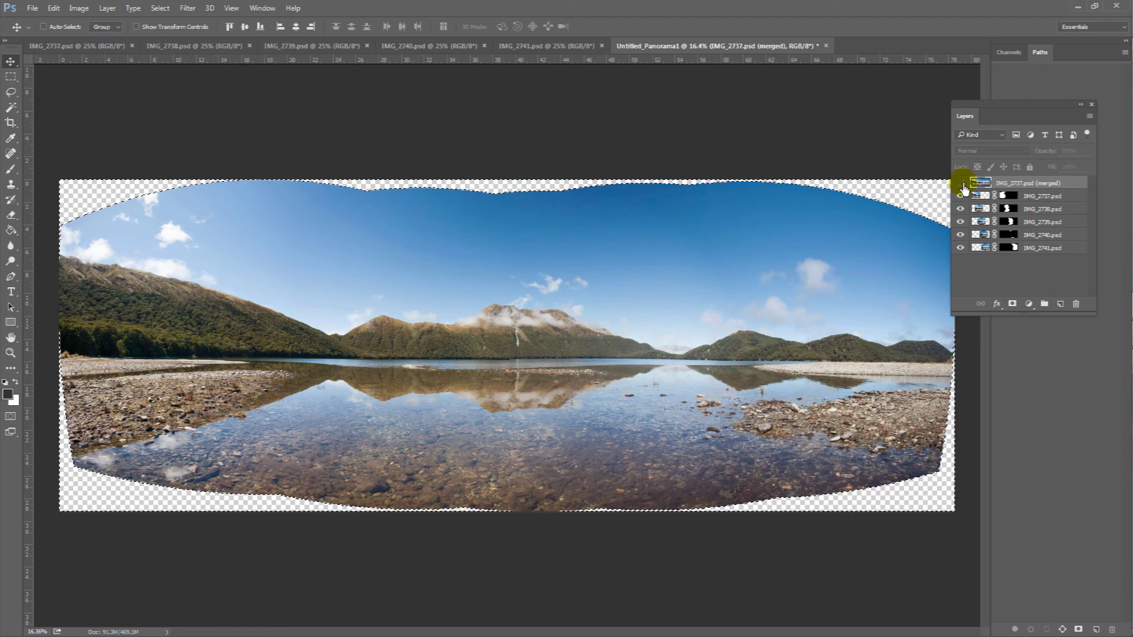
{"action": "left_click", "coordinate": [962, 187]}
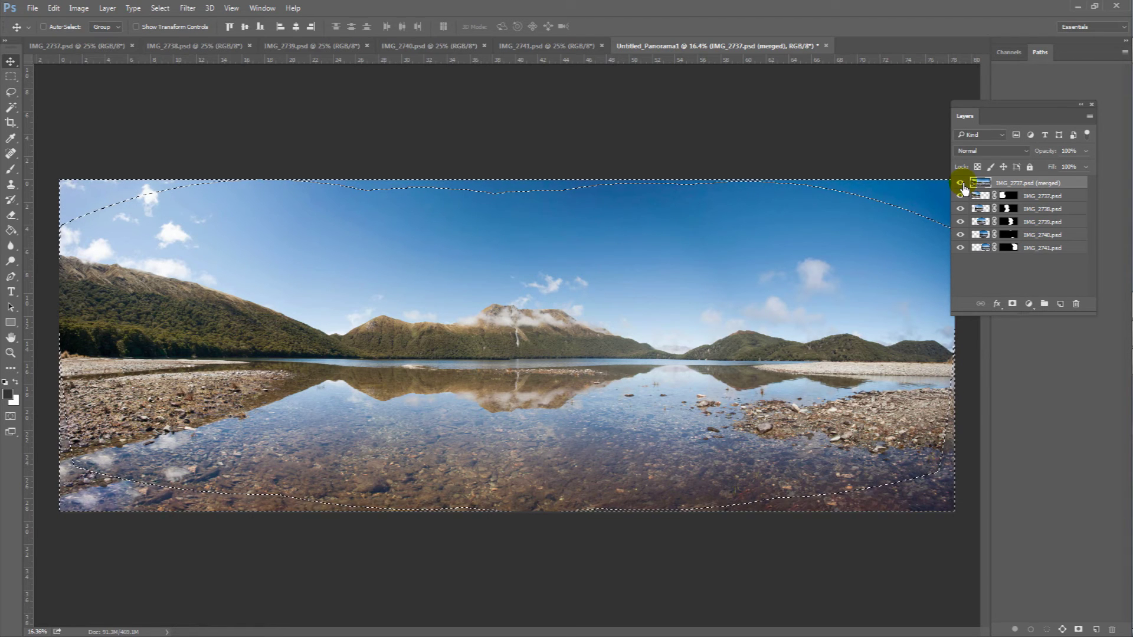
{"action": "left_click", "coordinate": [160, 8]}
{"action": "left_click", "coordinate": [171, 31]}
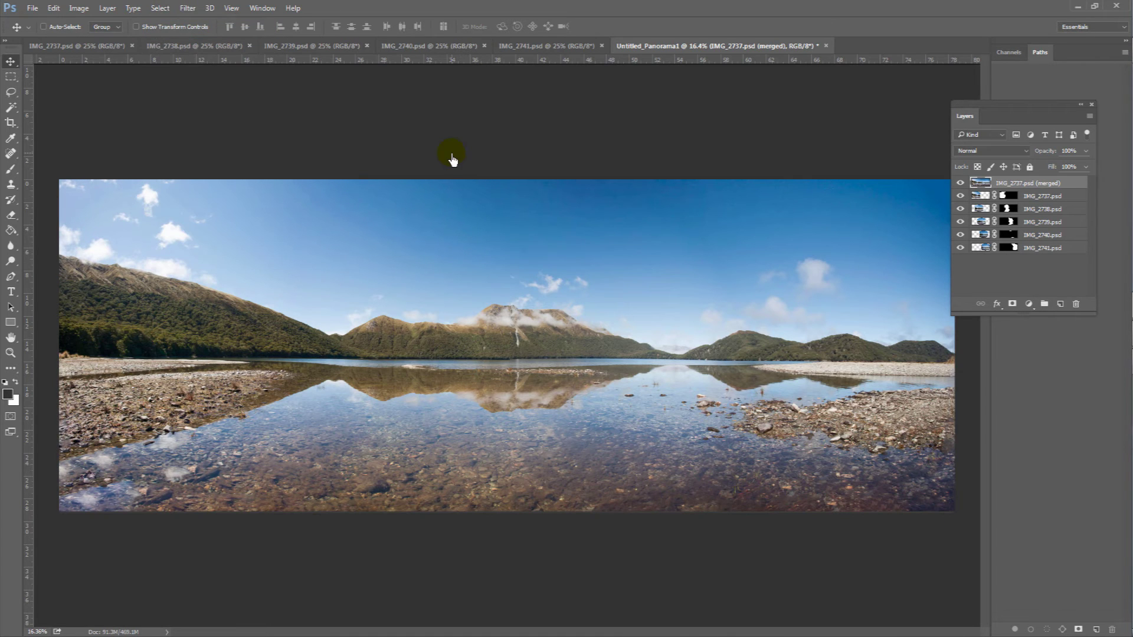
{"action": "mouse_move", "coordinate": [961, 189]}
{"action": "left_mouse_down"}
{"action": "mouse_move", "coordinate": [925, 197]}
{"action": "mouse_move", "coordinate": [965, 202]}
{"action": "left_mouse_up"}
{"action": "left_click", "coordinate": [960, 197], "text": "alt"}
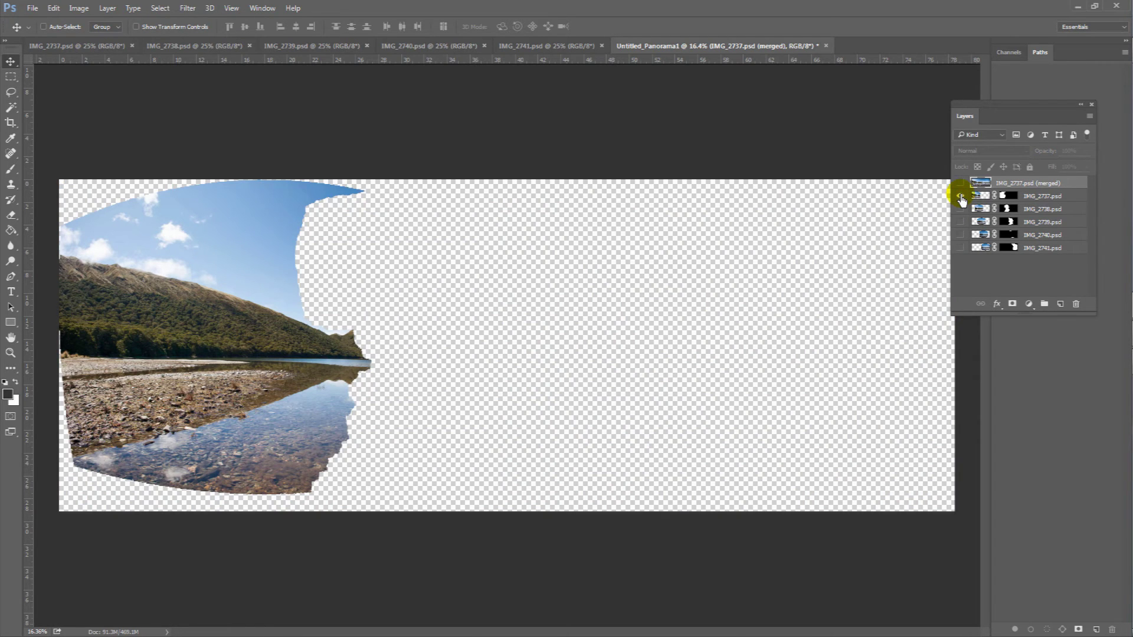
{"action": "left_click", "coordinate": [960, 208], "text": "alt"}
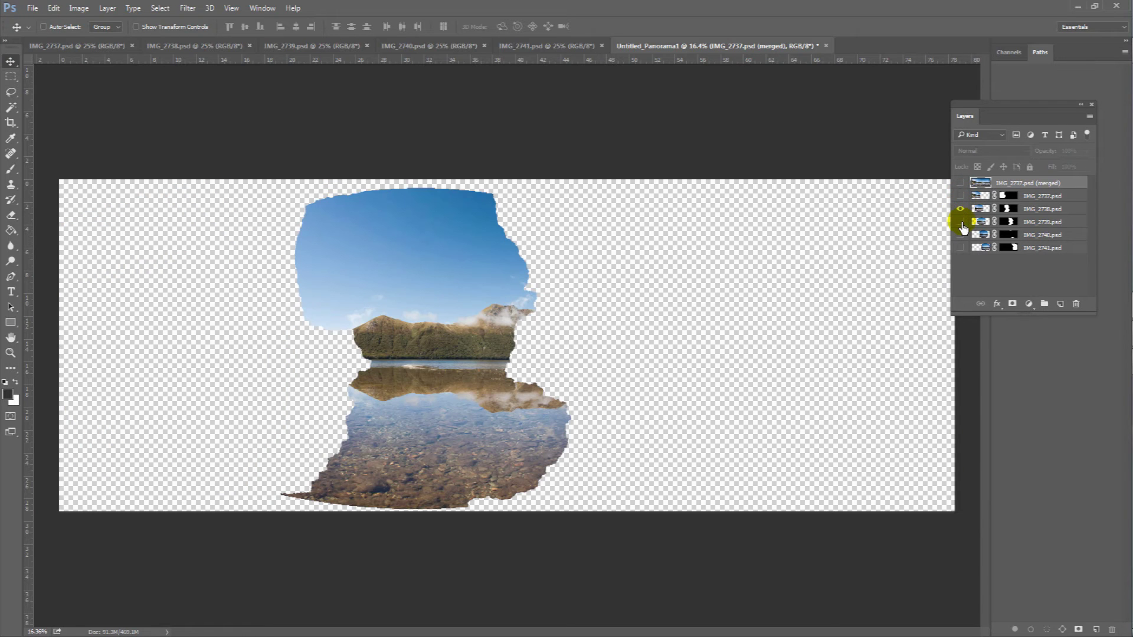
{"action": "left_click", "coordinate": [960, 222], "text": "alt"}
{"action": "left_click", "coordinate": [960, 235], "text": "alt"}
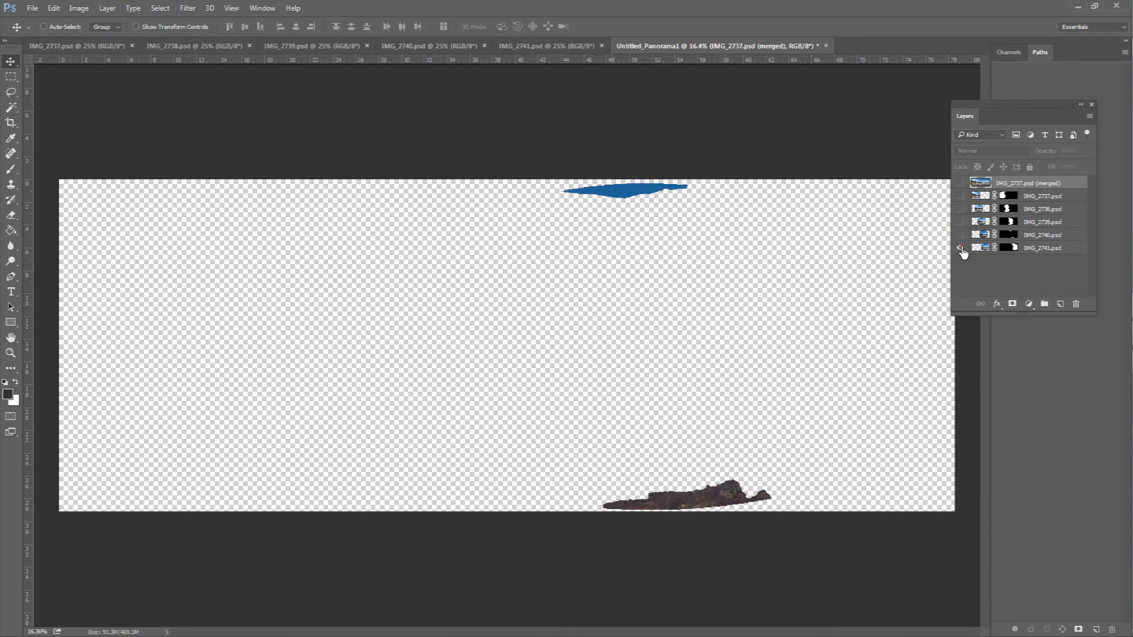
{"action": "left_click", "coordinate": [961, 248], "text": "alt"}
{"action": "left_click", "coordinate": [960, 247], "text": "alt"}
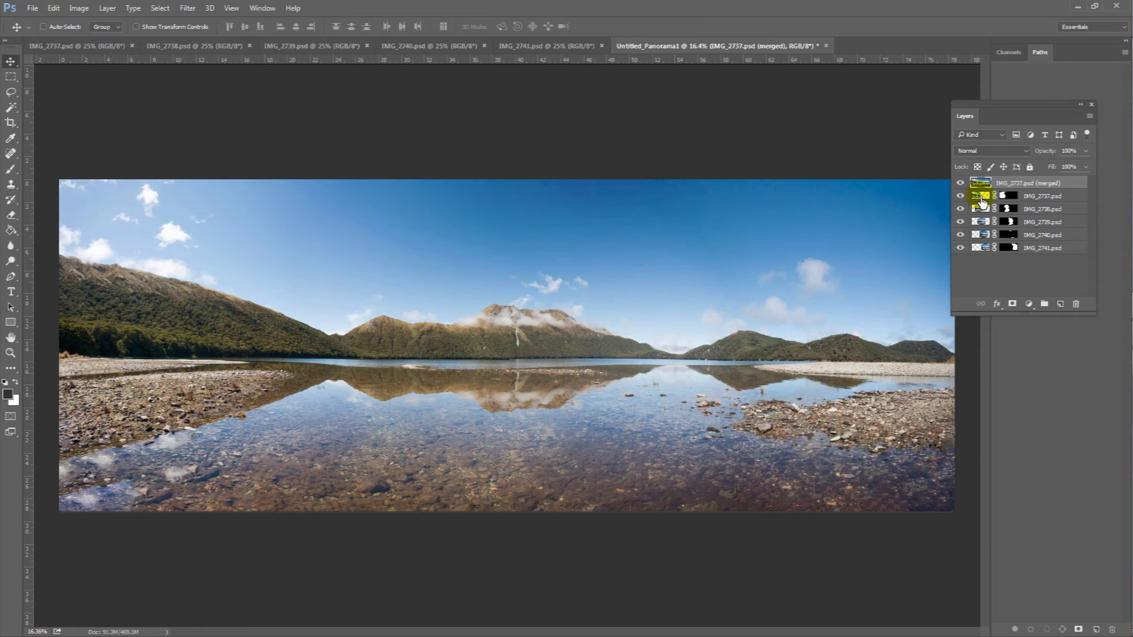
{"action": "left_click", "coordinate": [980, 199]}
{"action": "left_click", "coordinate": [1012, 198]}
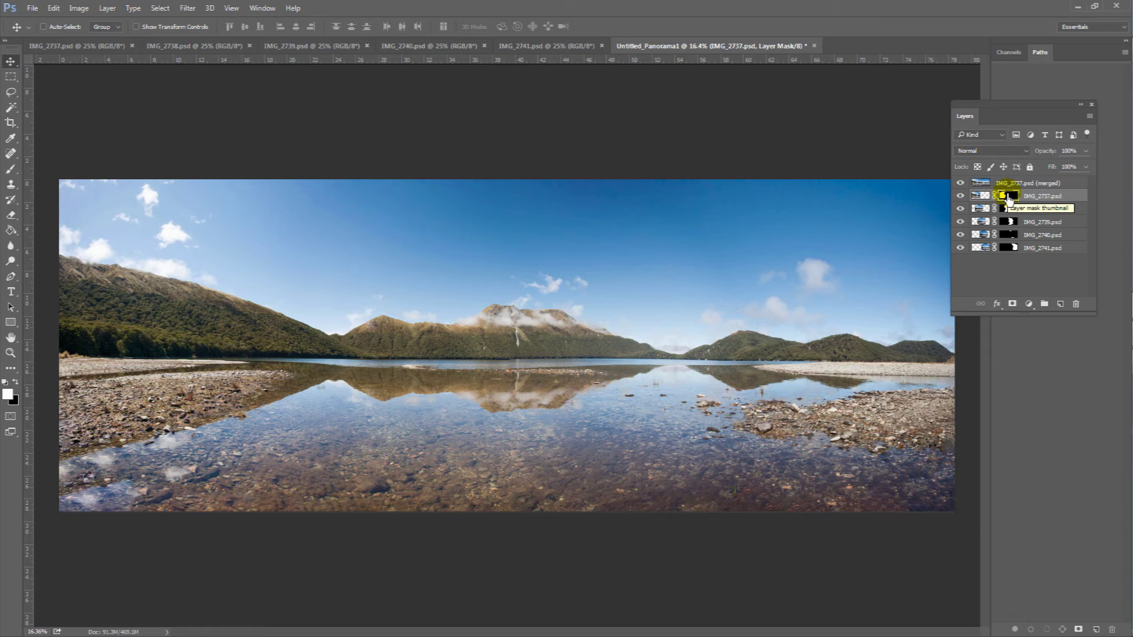
{"action": "left_click", "coordinate": [1008, 210]}
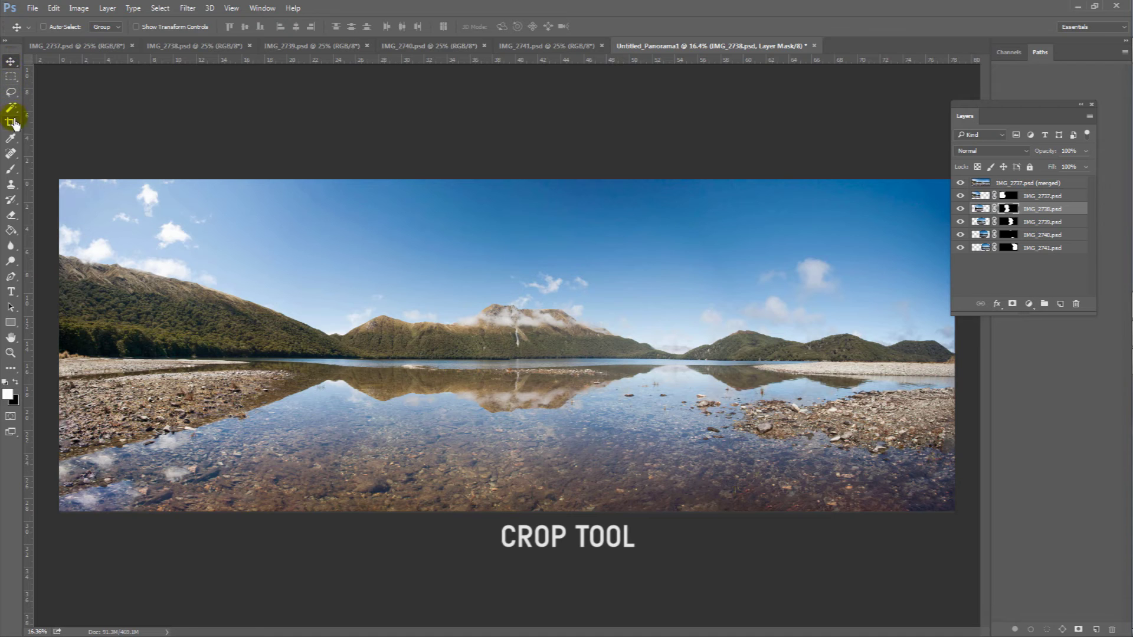
Step: Pull the crop boundary in from the top-left and apply the crop
{"action": "left_click", "coordinate": [10, 129]}
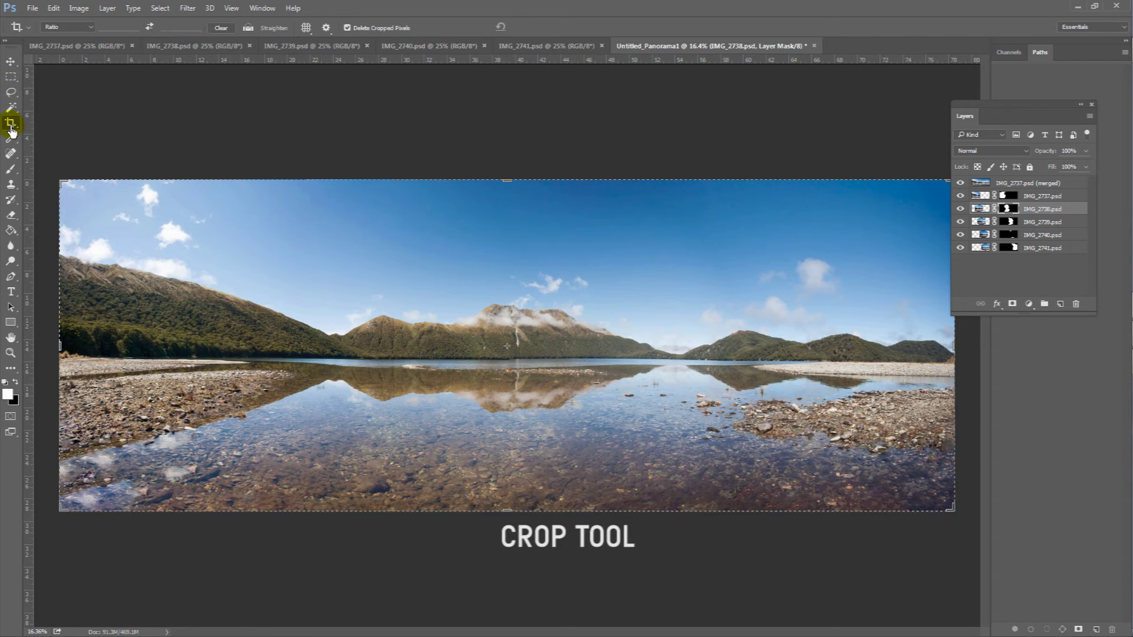
{"action": "left_click_drag", "start_coordinate": [62, 182], "coordinate": [83, 223]}
{"action": "key", "text": "Return"}
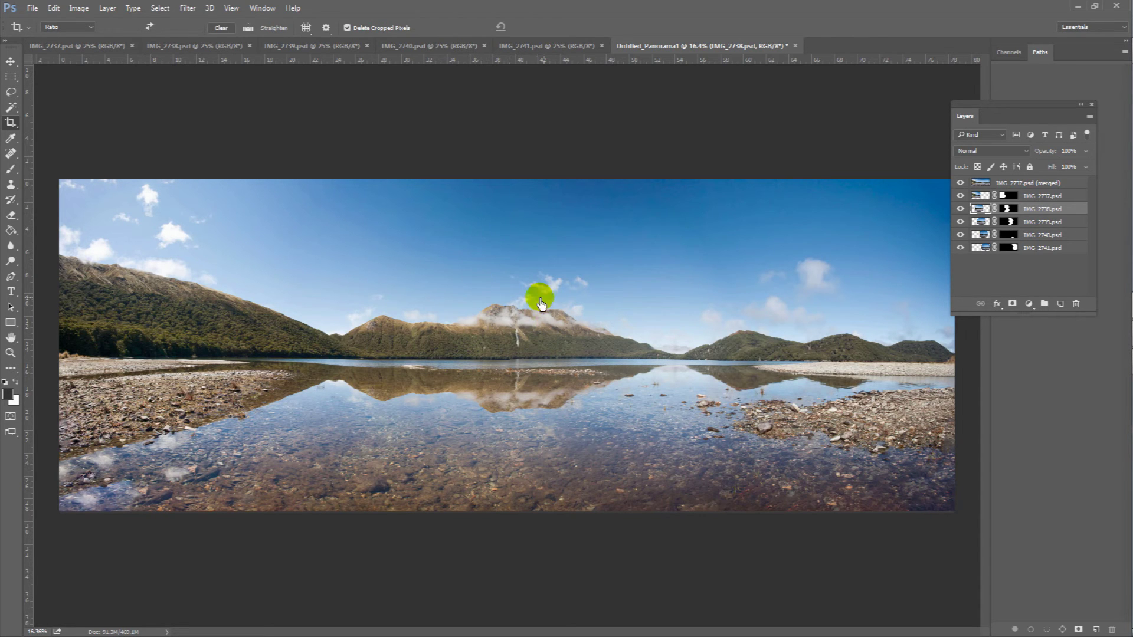
Step: Show only the IMG_2738, IMG_2739, then IMG_2737 layers to inspect each masked piece
{"action": "left_click", "coordinate": [960, 210], "text": "alt"}
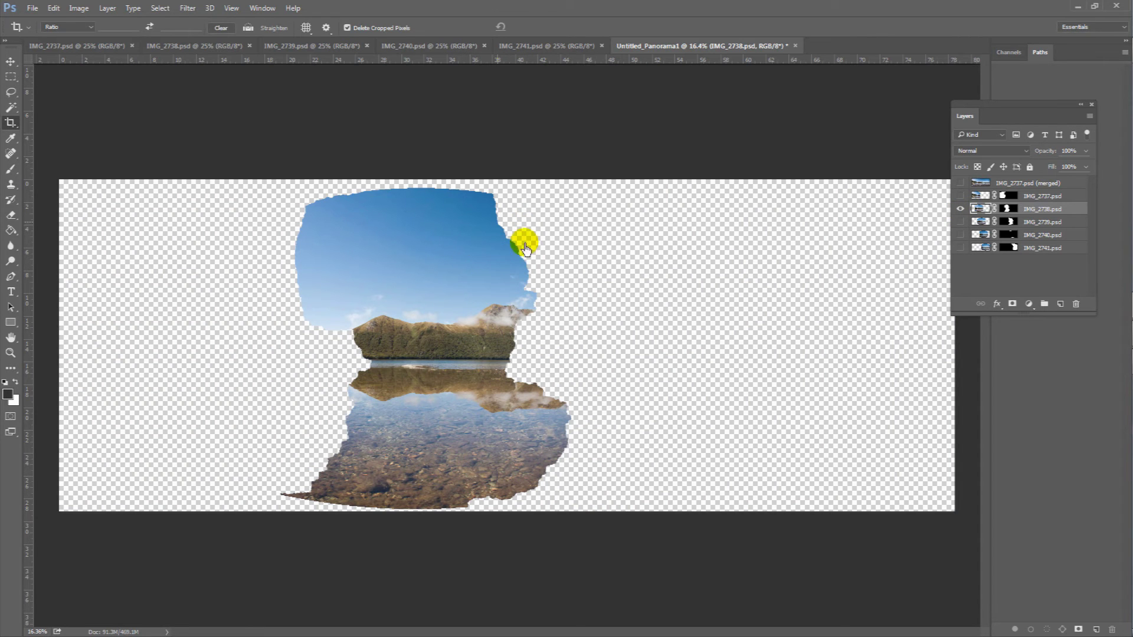
{"action": "left_click", "coordinate": [960, 222], "text": "alt"}
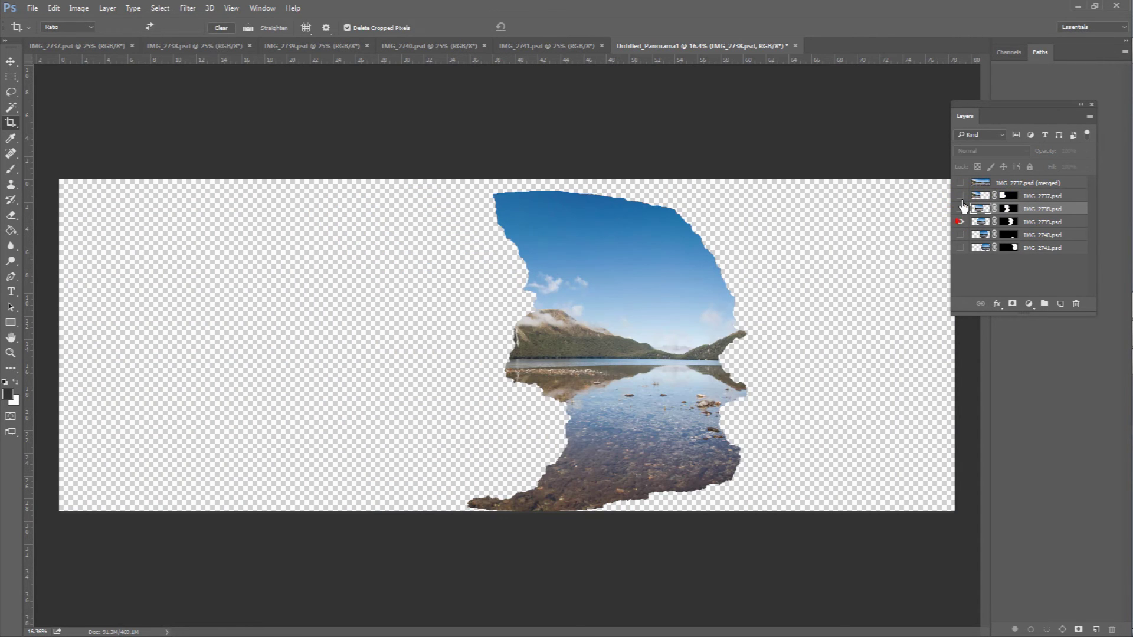
{"action": "left_click", "coordinate": [958, 198], "text": "alt"}
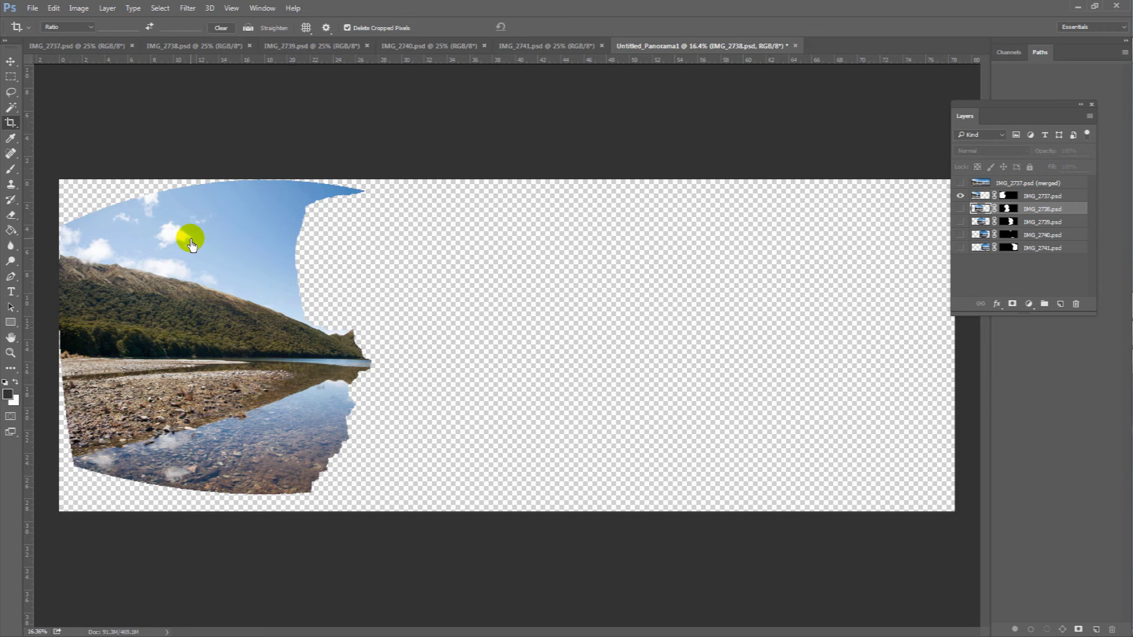
Step: Restore visibility of all layers, then crop the panorama with its top edge lowered to trim the sky
{"action": "left_click_drag", "start_coordinate": [959, 209], "coordinate": [960, 248]}
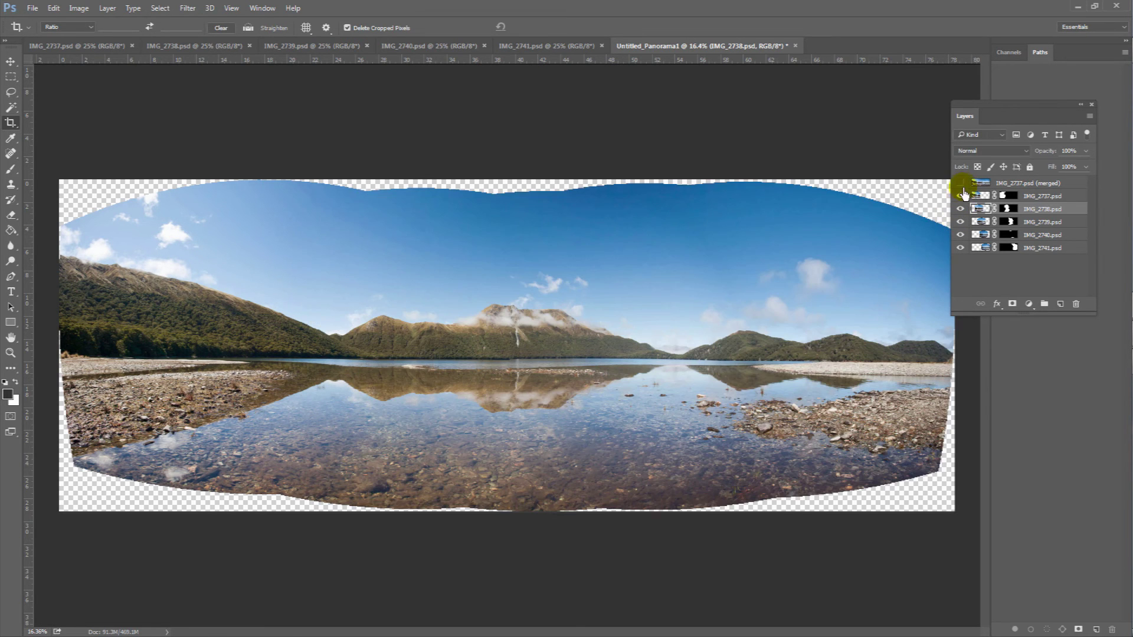
{"action": "left_click", "coordinate": [961, 182]}
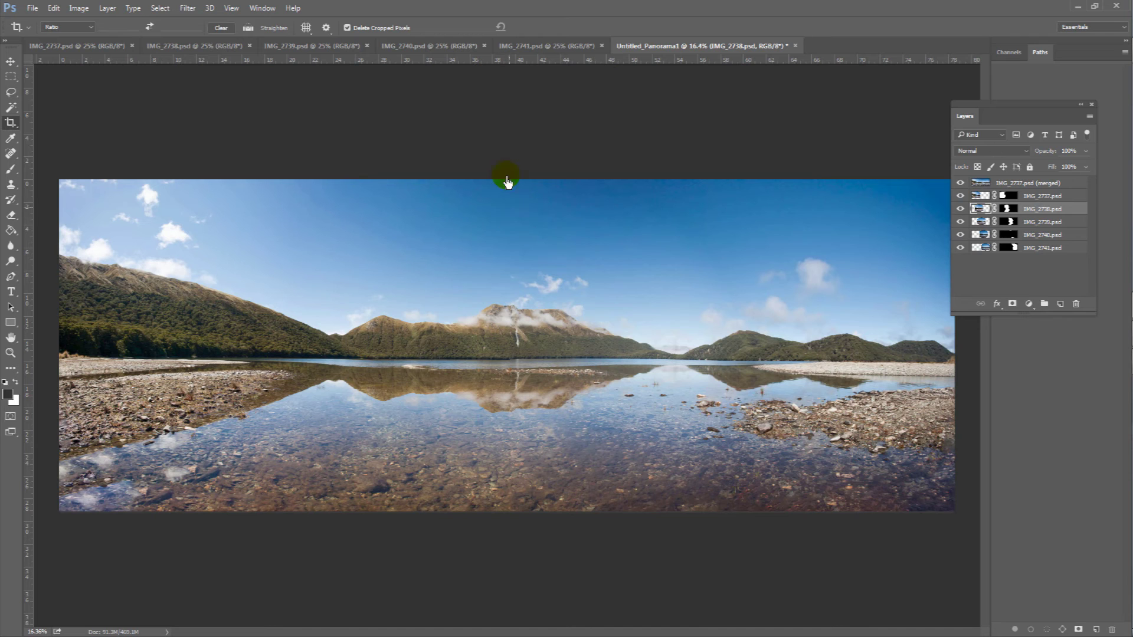
{"action": "left_click_drag", "start_coordinate": [59, 180], "coordinate": [954, 511]}
{"action": "mouse_move", "coordinate": [506, 181]}
{"action": "left_mouse_down"}
{"action": "mouse_move", "coordinate": [506, 207]}
{"action": "mouse_move", "coordinate": [508, 183]}
{"action": "mouse_move", "coordinate": [514, 198]}
{"action": "left_mouse_up"}
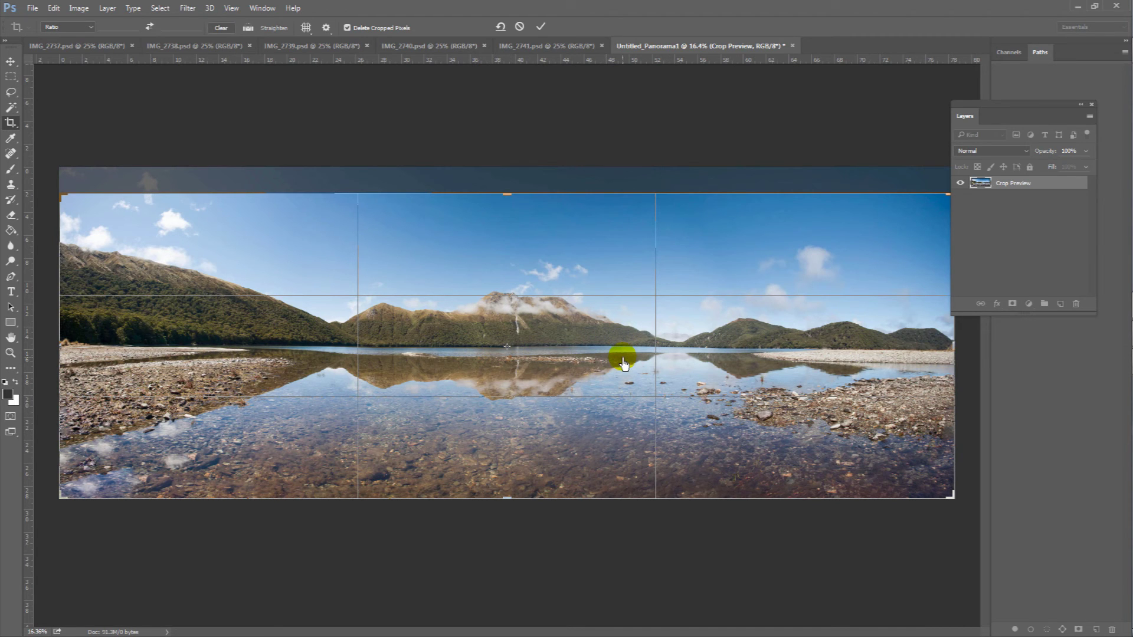
{"action": "key", "text": "Return"}
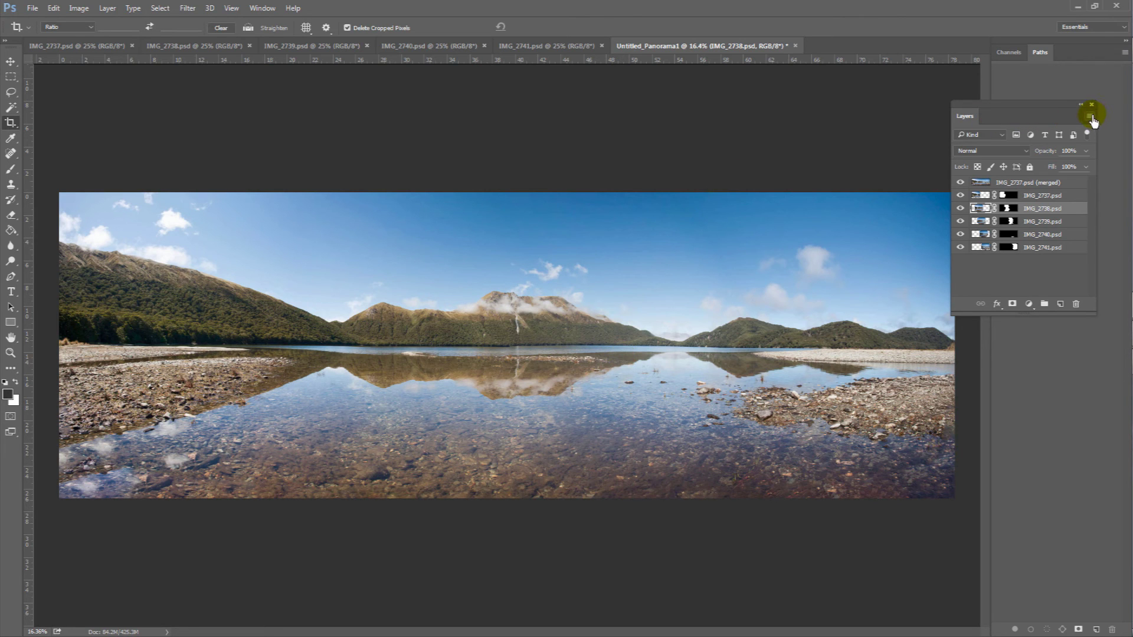
Step: Flatten all layers into a single Background layer from the Layers panel menu
{"action": "left_click", "coordinate": [1091, 117]}
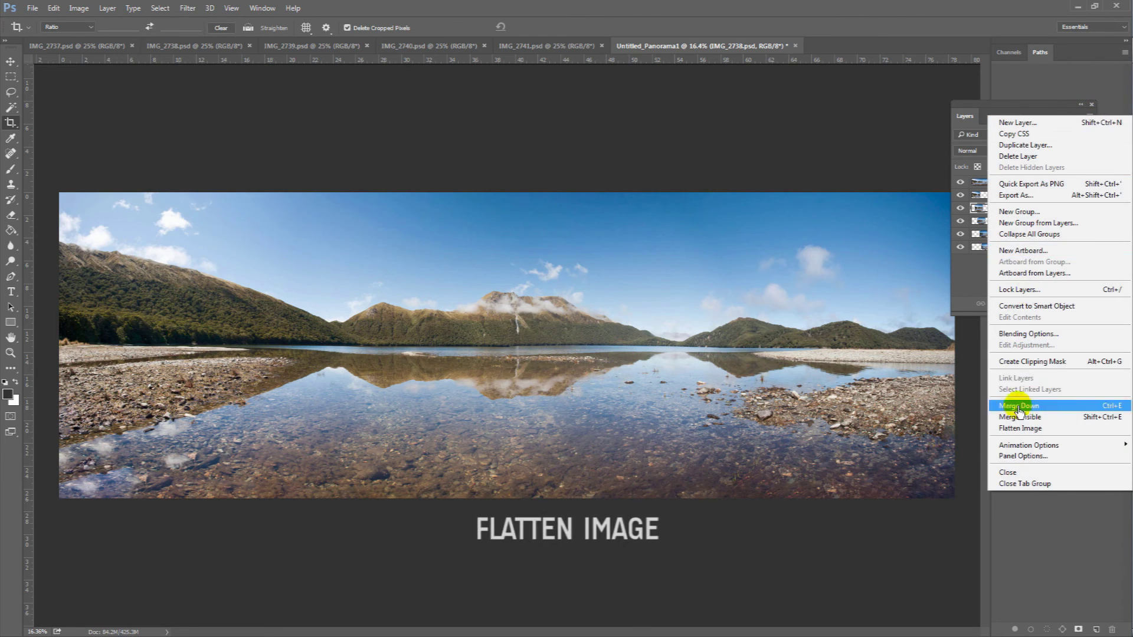
{"action": "left_click", "coordinate": [1021, 433]}
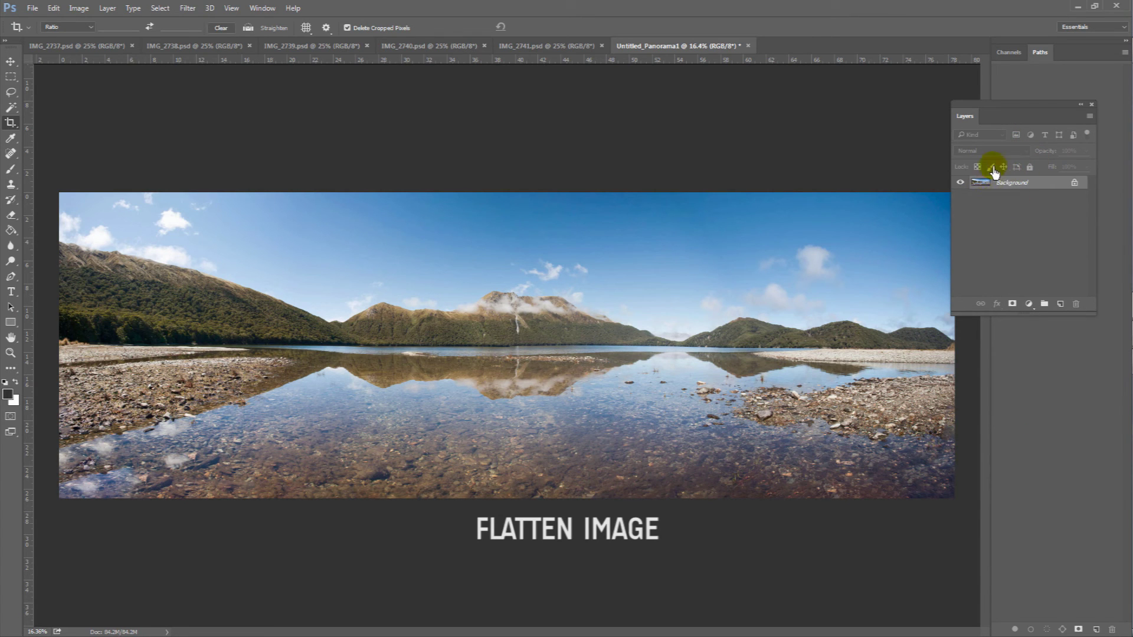
{"action": "left_click", "coordinate": [12, 62]}
Step: Save the panorama as JPEG Final_Panorama1.jpg, replacing the existing file
{"action": "left_click", "coordinate": [33, 9]}
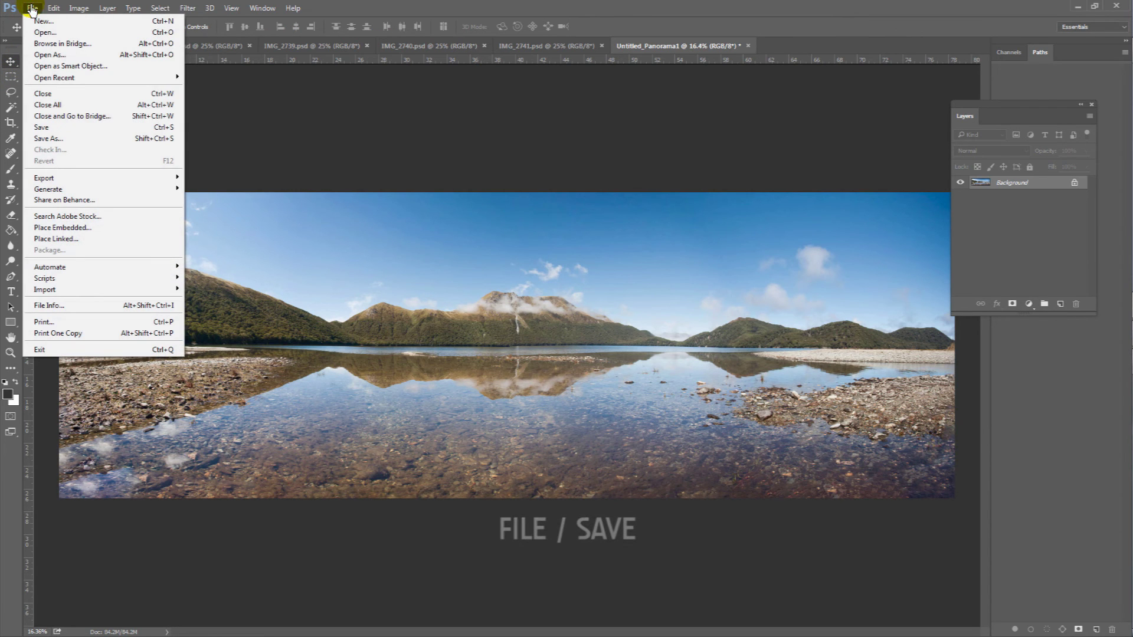
{"action": "left_click", "coordinate": [58, 129]}
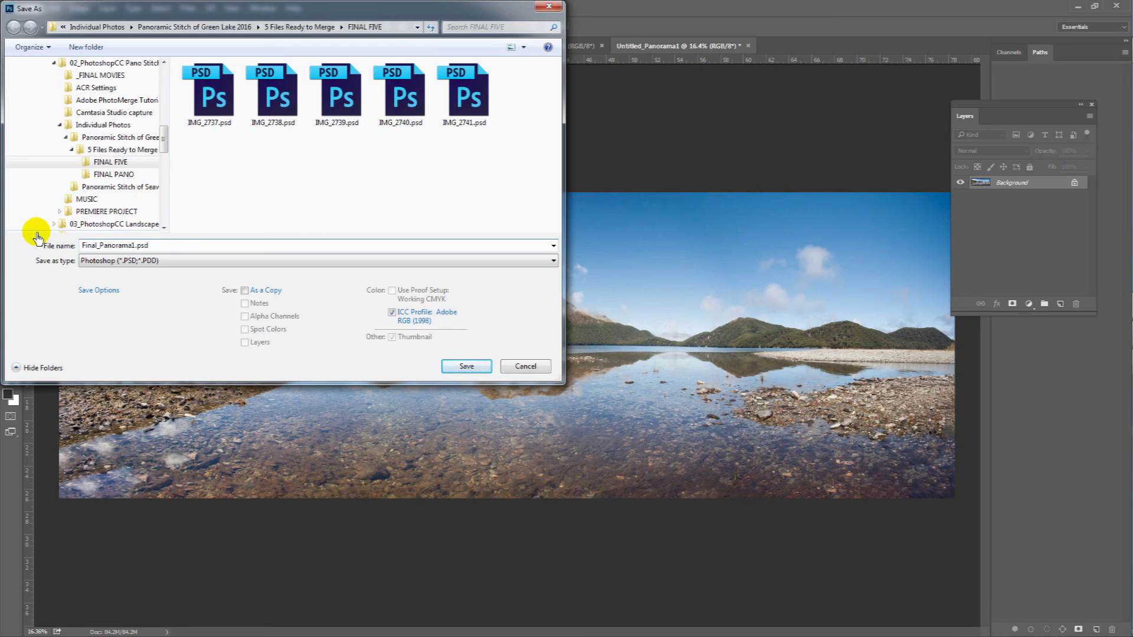
{"action": "left_click", "coordinate": [94, 260]}
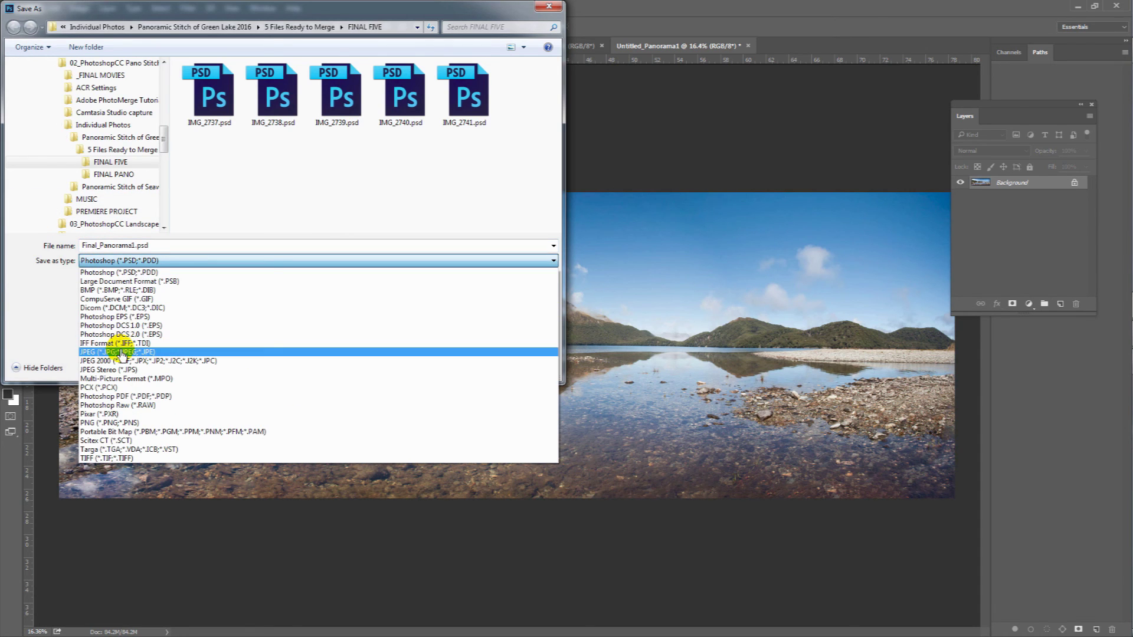
{"action": "left_click", "coordinate": [118, 412]}
{"action": "left_click", "coordinate": [120, 349]}
{"action": "left_click", "coordinate": [466, 366]}
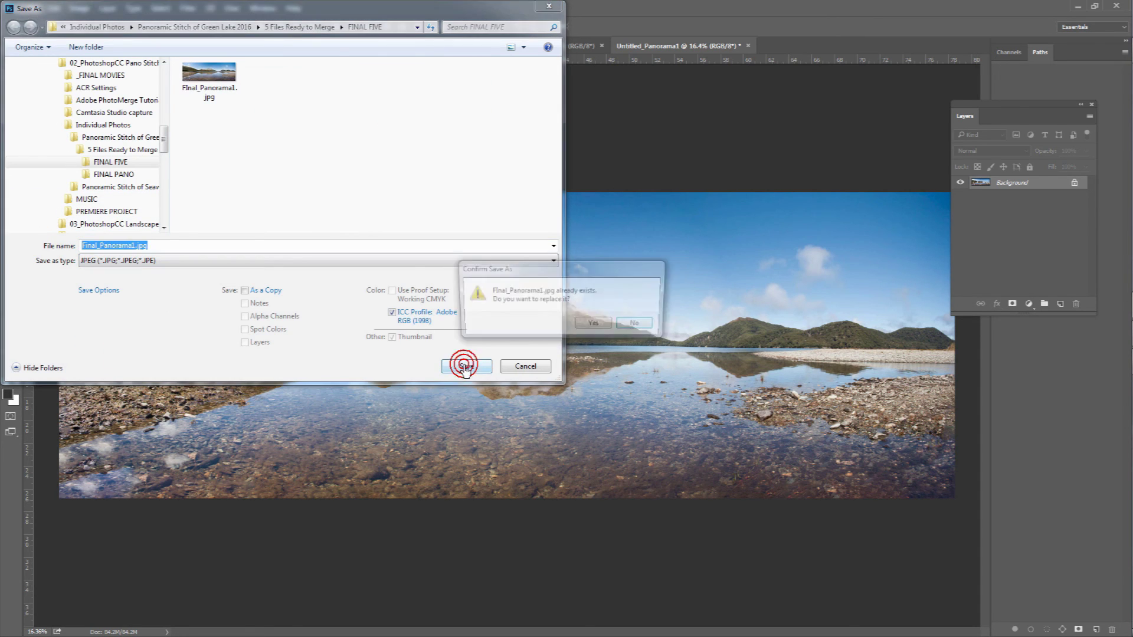
{"action": "left_click", "coordinate": [596, 326]}
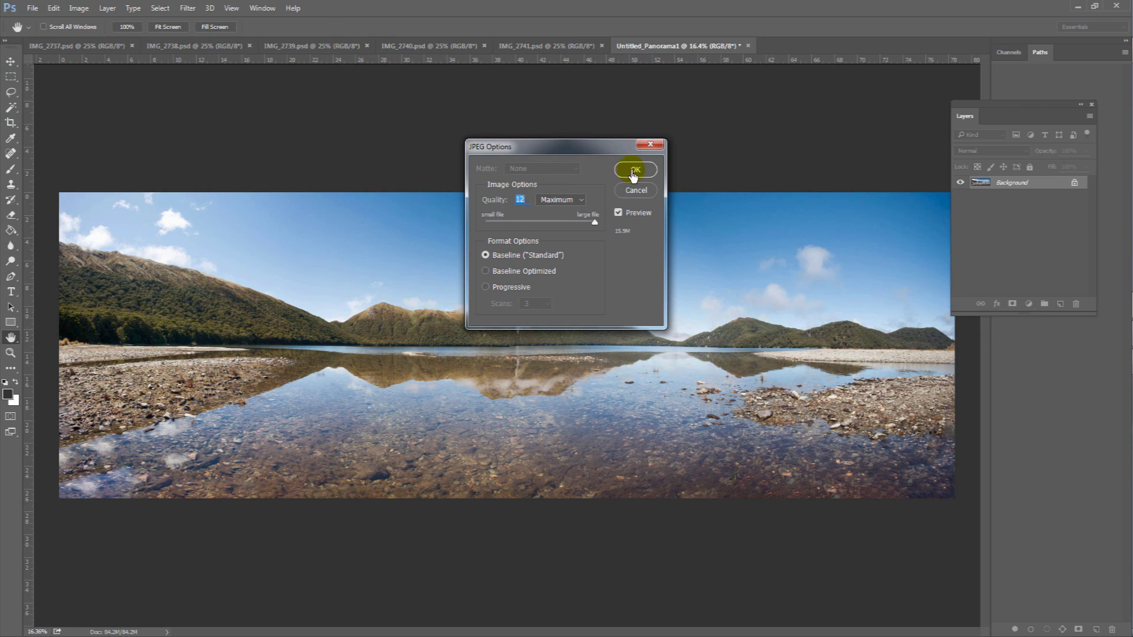
{"action": "left_click", "coordinate": [633, 172]}
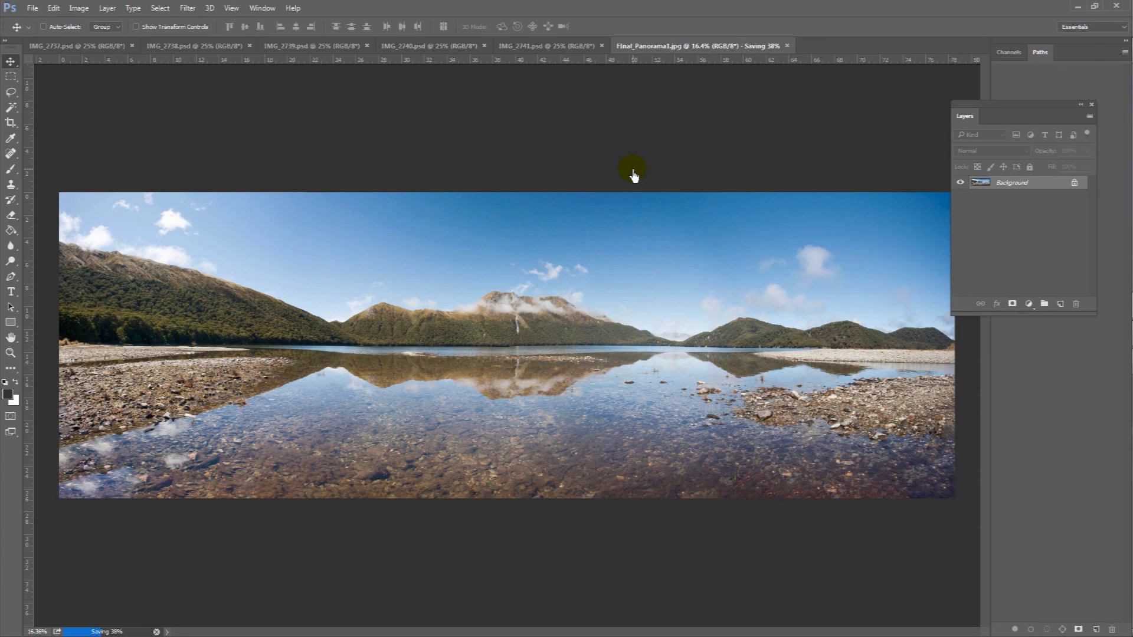